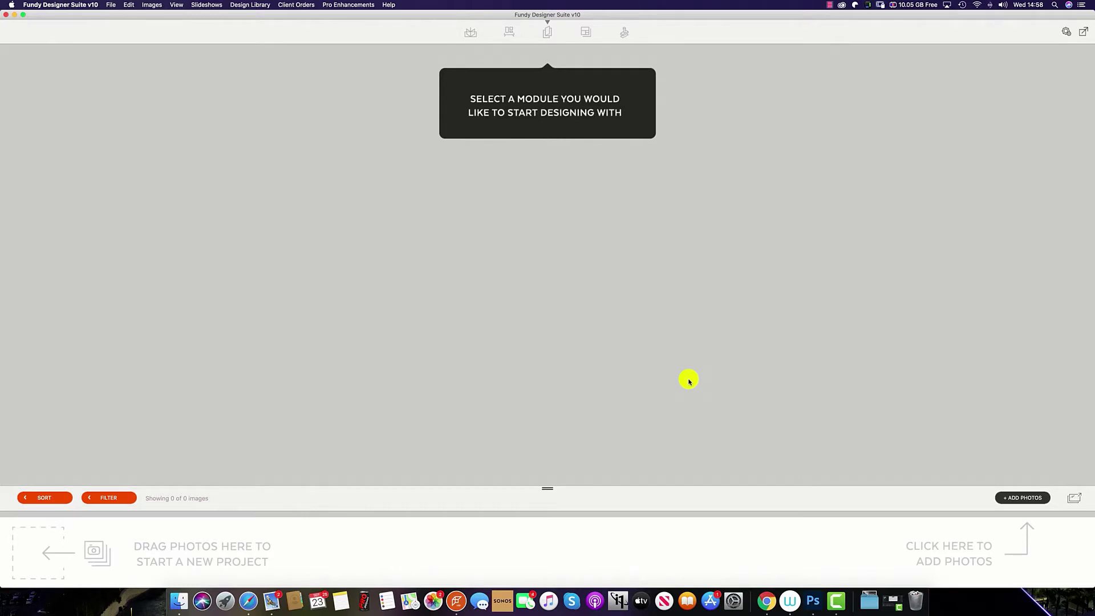
# Step: Import TheEdge_001–TheEdge_014 from Drobo > 2020 > the couple's editedjpegs folder via Add Photos
pyautogui.click(1023, 498)
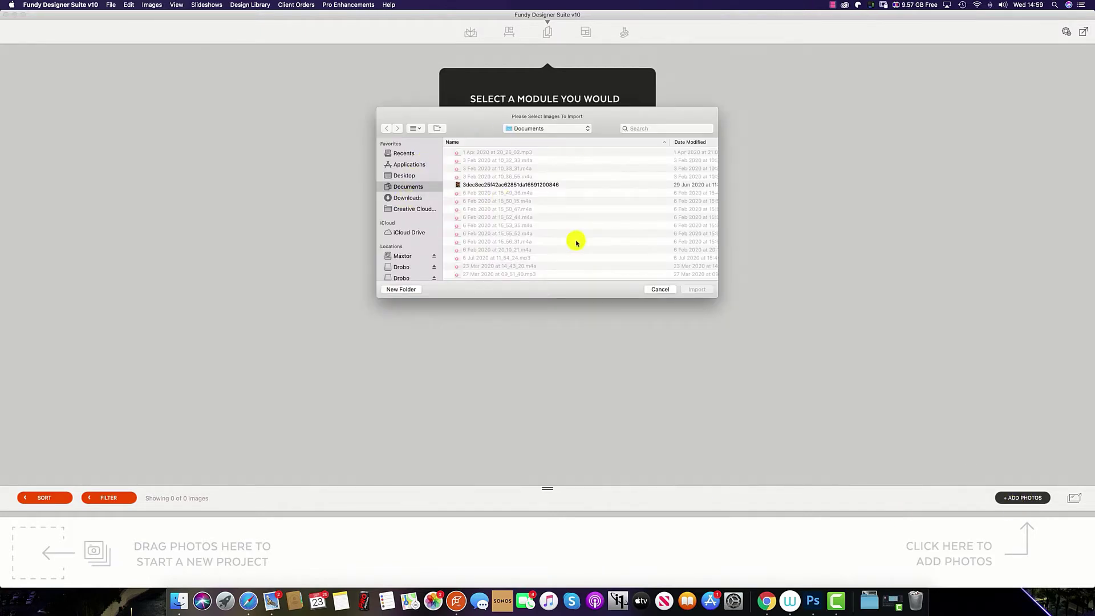
pyautogui.click(399, 268)
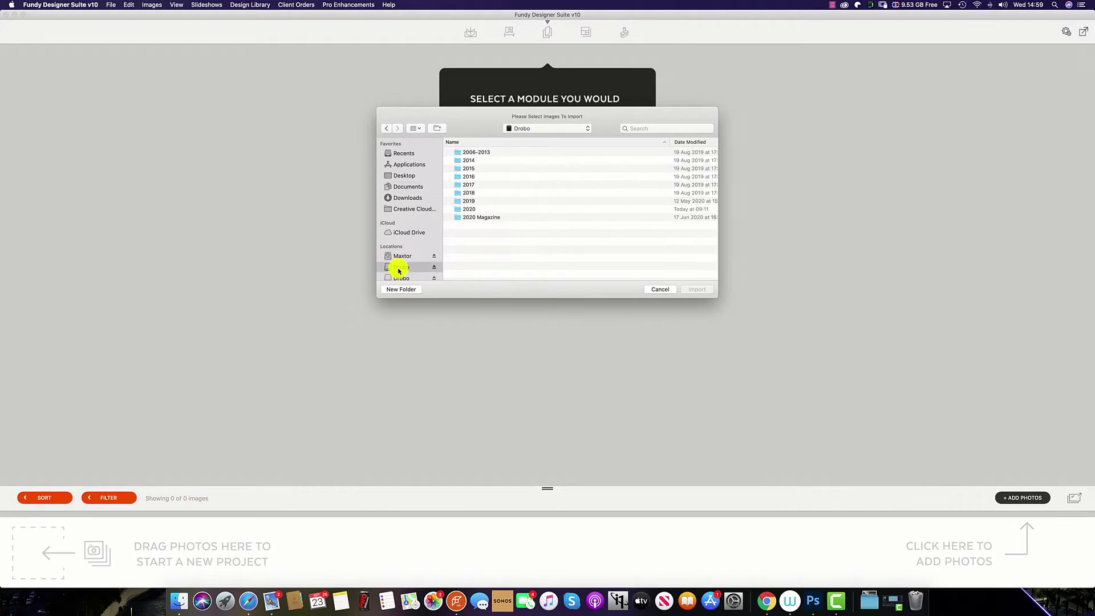
pyautogui.doubleClick(471, 209)
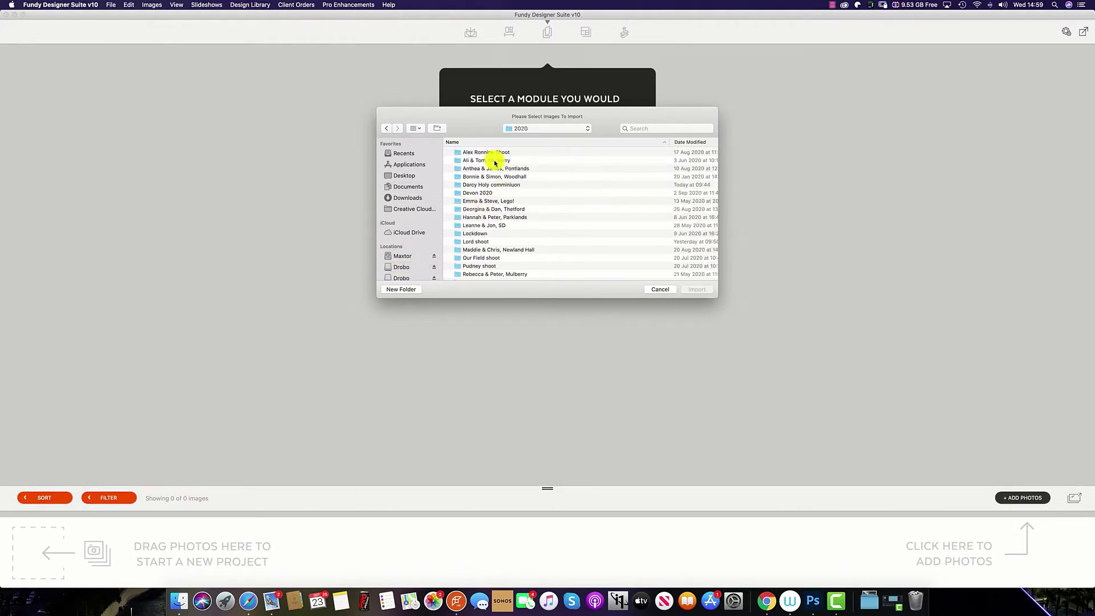
pyautogui.doubleClick(498, 161)
pyautogui.scroll(-5, 517, 183)
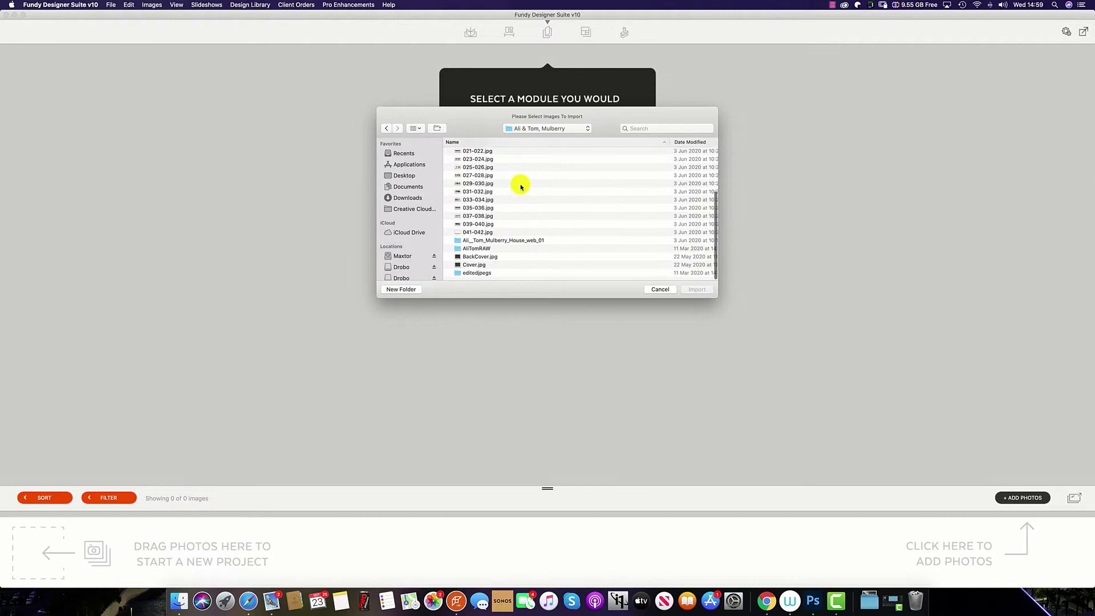
pyautogui.doubleClick(484, 276)
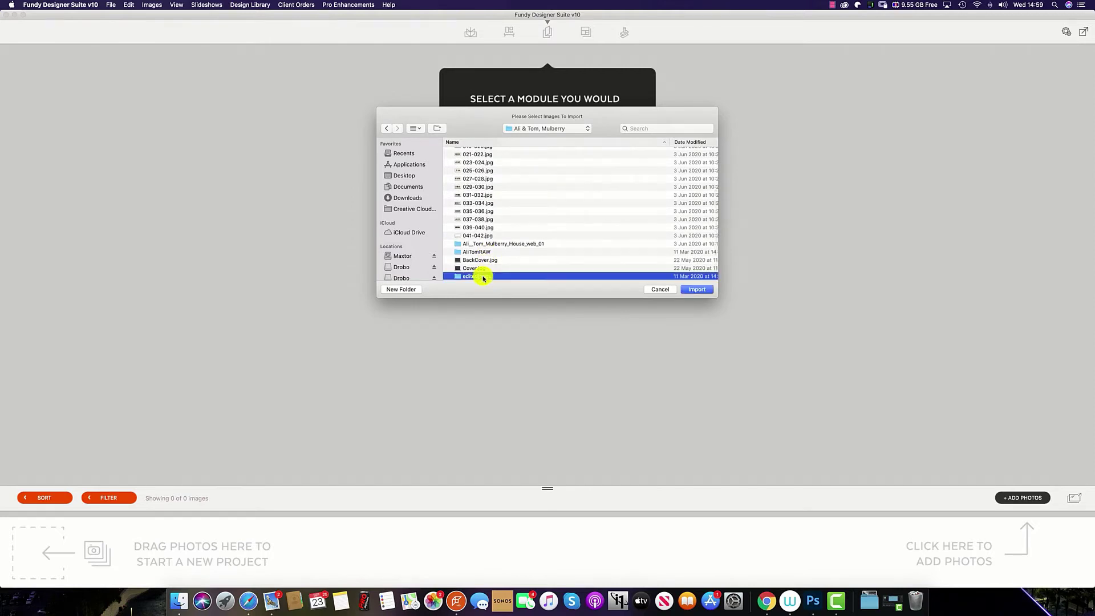
pyautogui.click(487, 153)
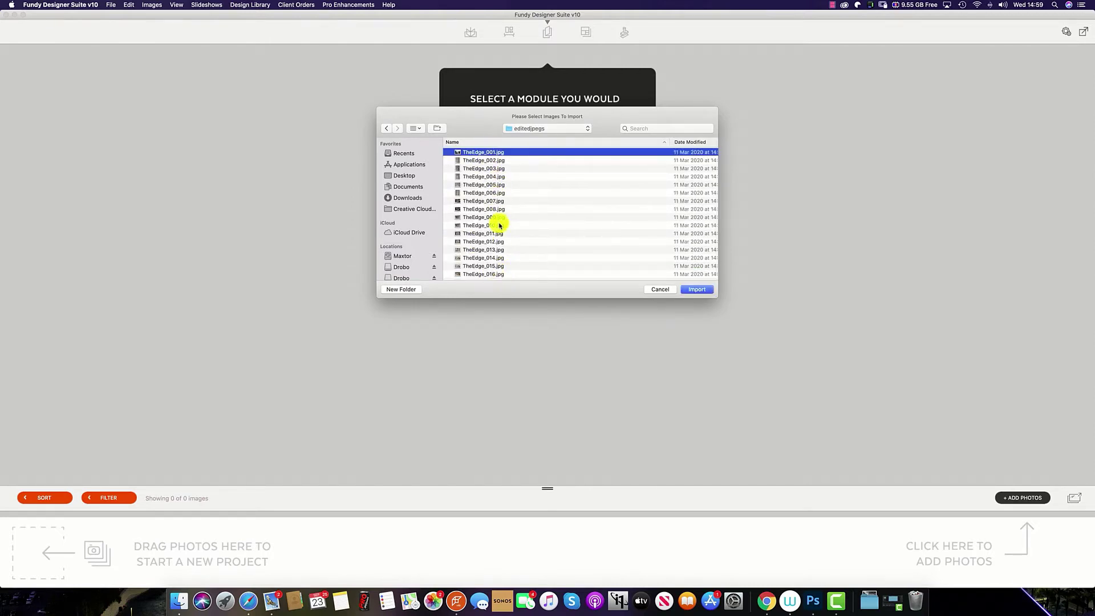
pyautogui.keyDown('shift'); pyautogui.click(485, 257); pyautogui.keyUp('shift')
pyautogui.click(707, 289)
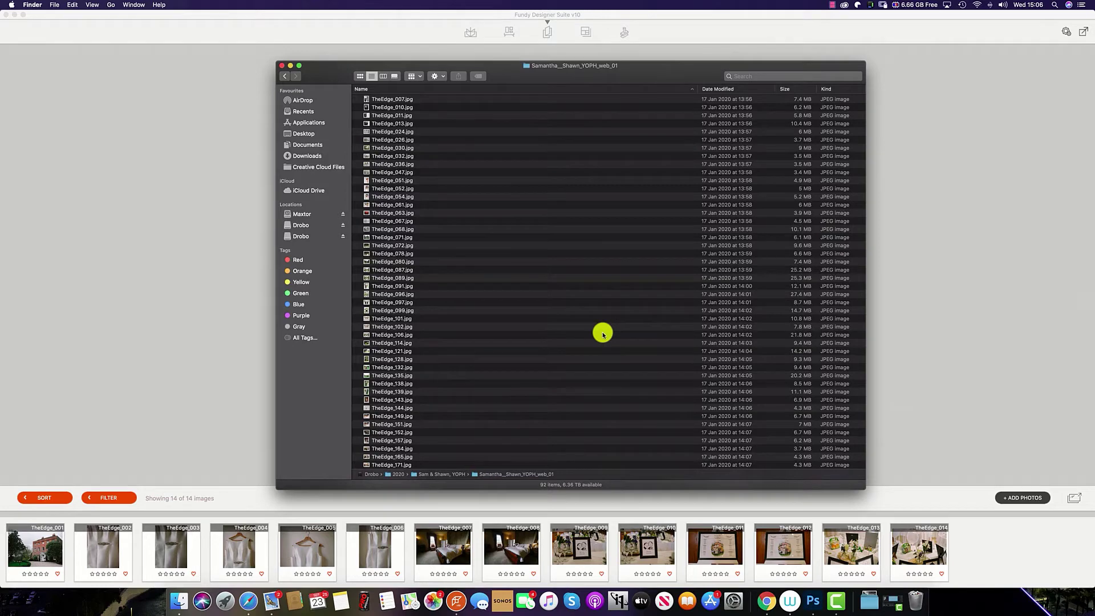
# Step: Drag the 18 Finder files TheEdge_007 through TheEdge_071 into Fundy's image well
pyautogui.click(397, 100)
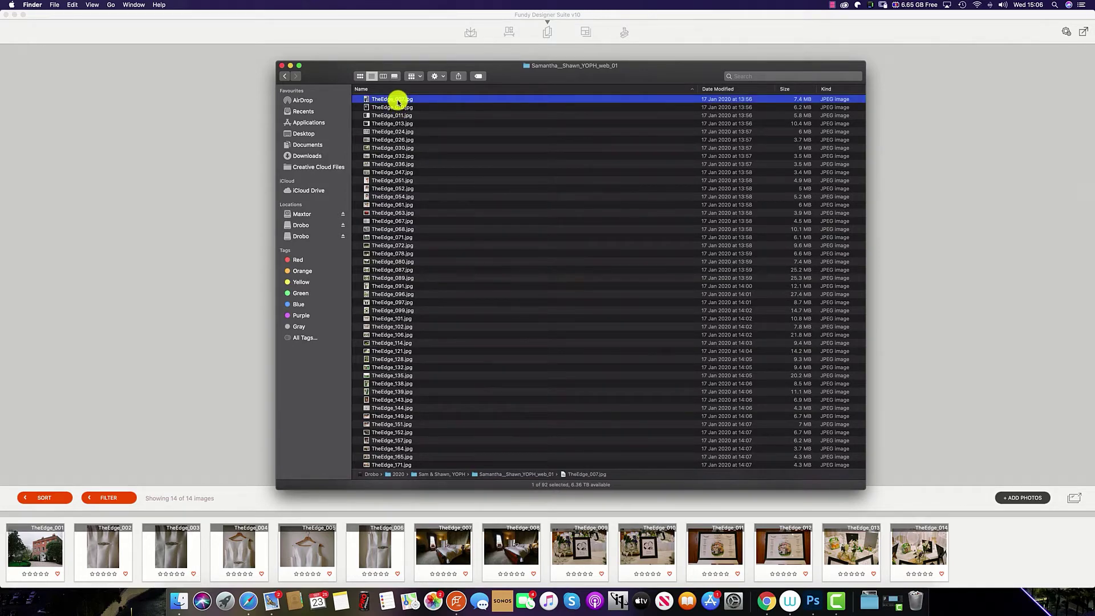
pyautogui.keyDown('shift'); pyautogui.click(398, 238); pyautogui.keyUp('shift')
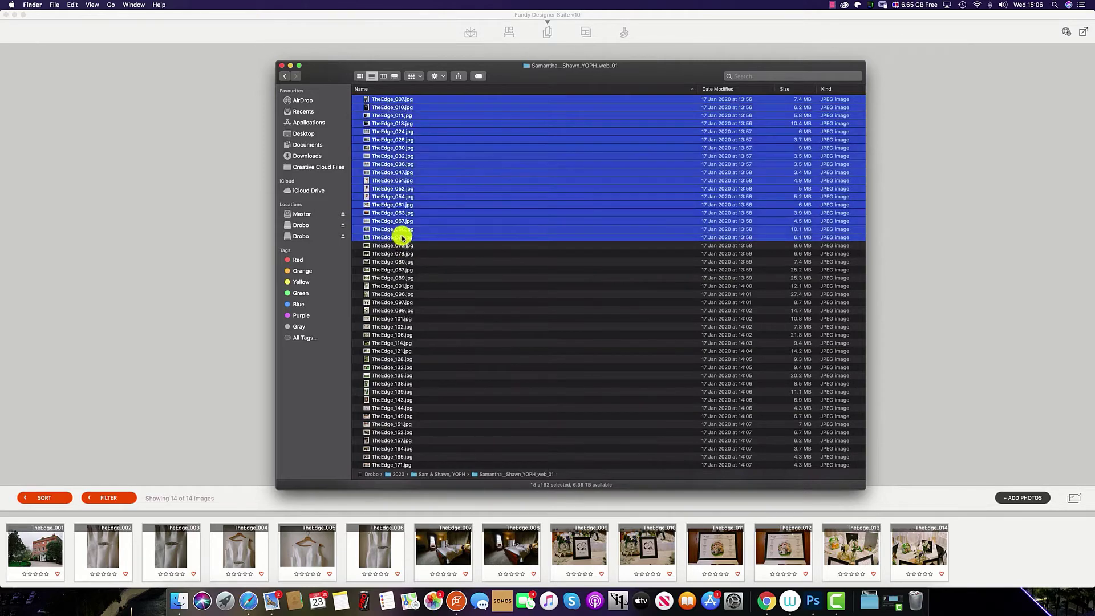
pyautogui.moveTo(398, 237); pyautogui.dragTo(552, 547)
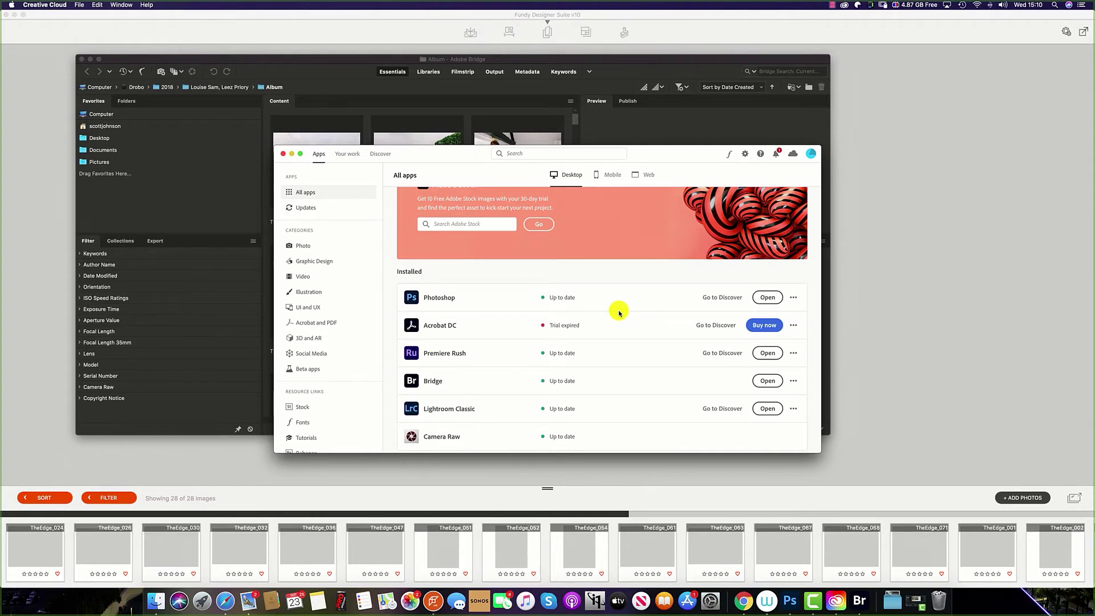
# Step: In Adobe Bridge's Album folder, select TheEdge_003, 005, 014, 022, 018 and 016
pyautogui.click(337, 59)
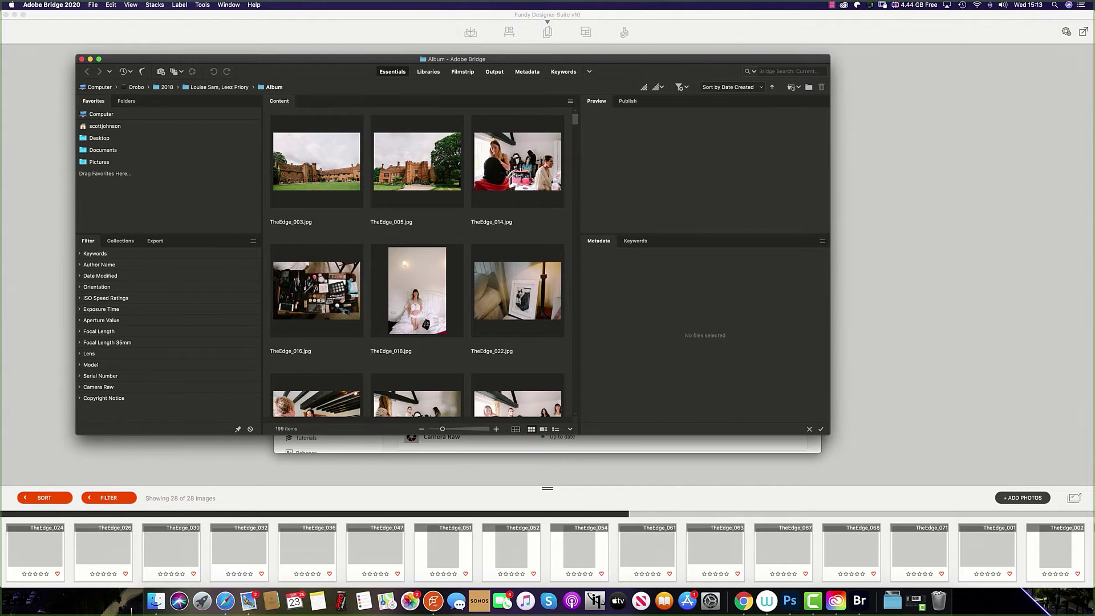
pyautogui.click(313, 181)
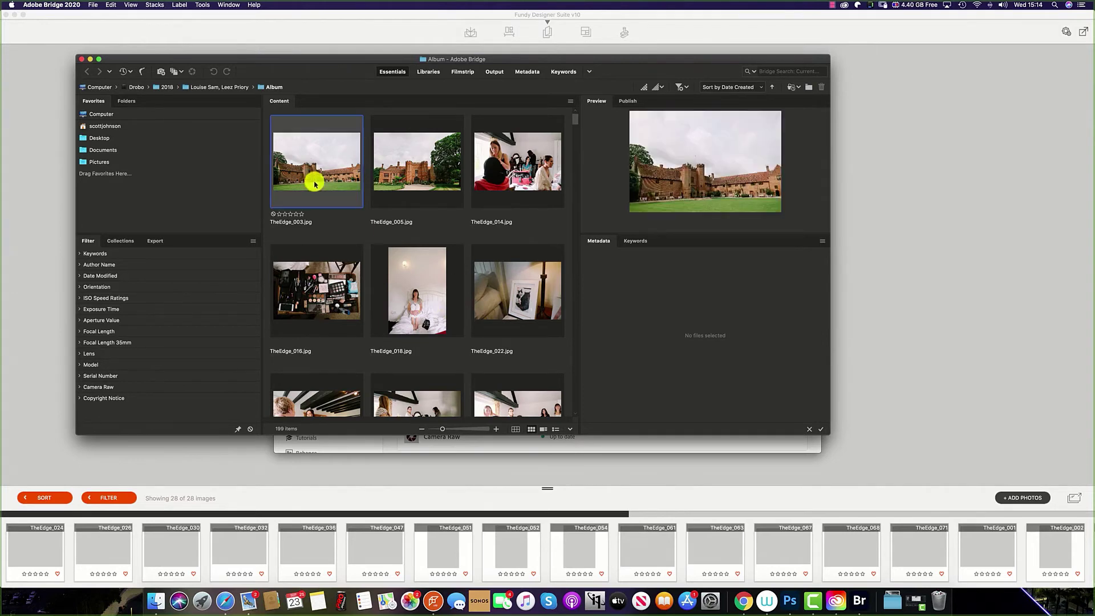
pyautogui.keyDown('super'); pyautogui.click(403, 177); pyautogui.keyUp('super')
pyautogui.keyDown('super'); pyautogui.click(520, 163); pyautogui.keyUp('super')
pyautogui.keyDown('super'); pyautogui.click(481, 296); pyautogui.keyUp('super')
pyautogui.keyDown('super'); pyautogui.click(418, 286); pyautogui.keyUp('super')
pyautogui.keyDown('super'); pyautogui.click(325, 284); pyautogui.keyUp('super')
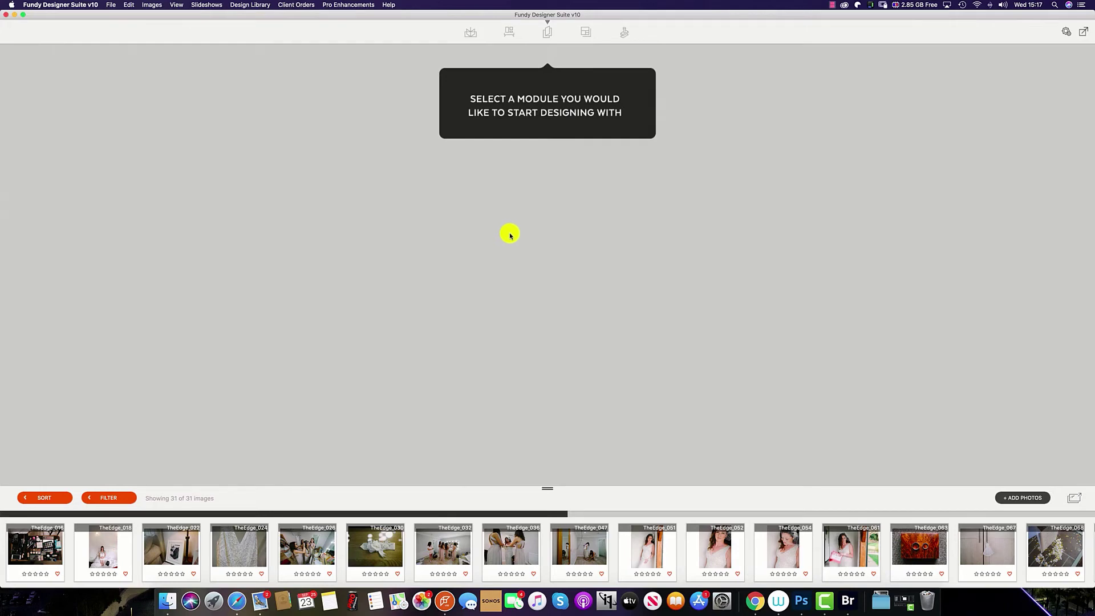
# Step: Launch Images > Find Images From List to start the Image Finder
pyautogui.click(151, 5)
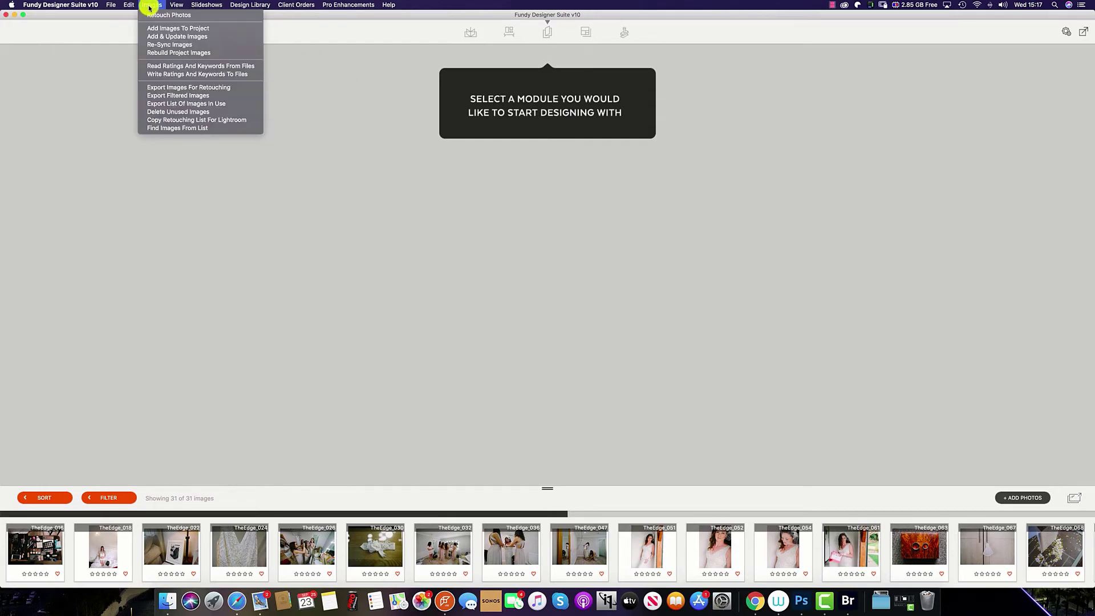
pyautogui.click(188, 128)
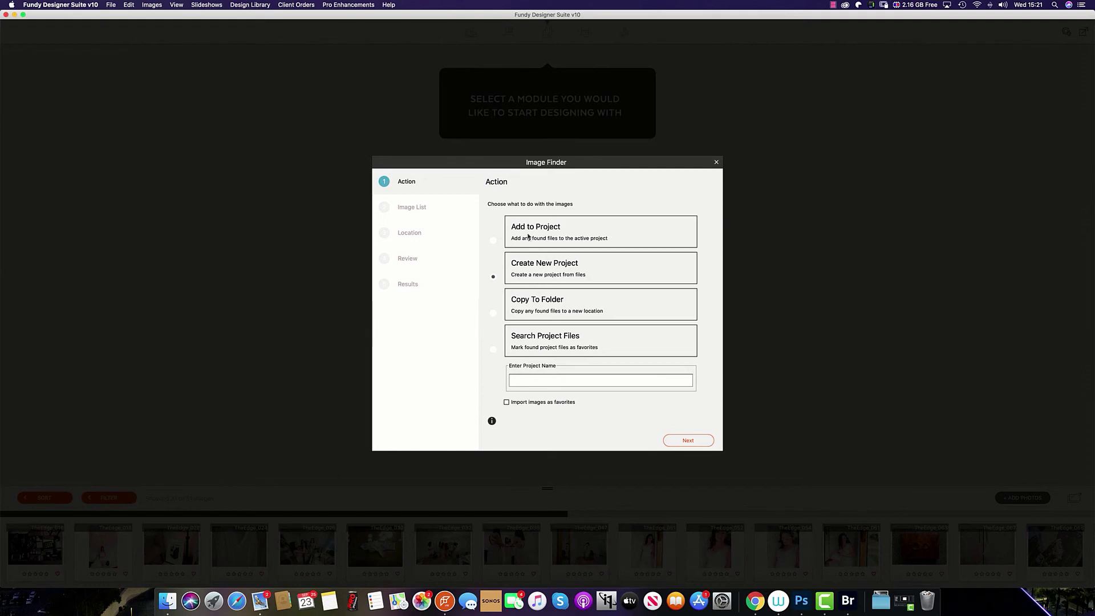
# Step: Set Image Finder to Add to Project and paste the list TheEdge_001–004.jpg
pyautogui.click(494, 240)
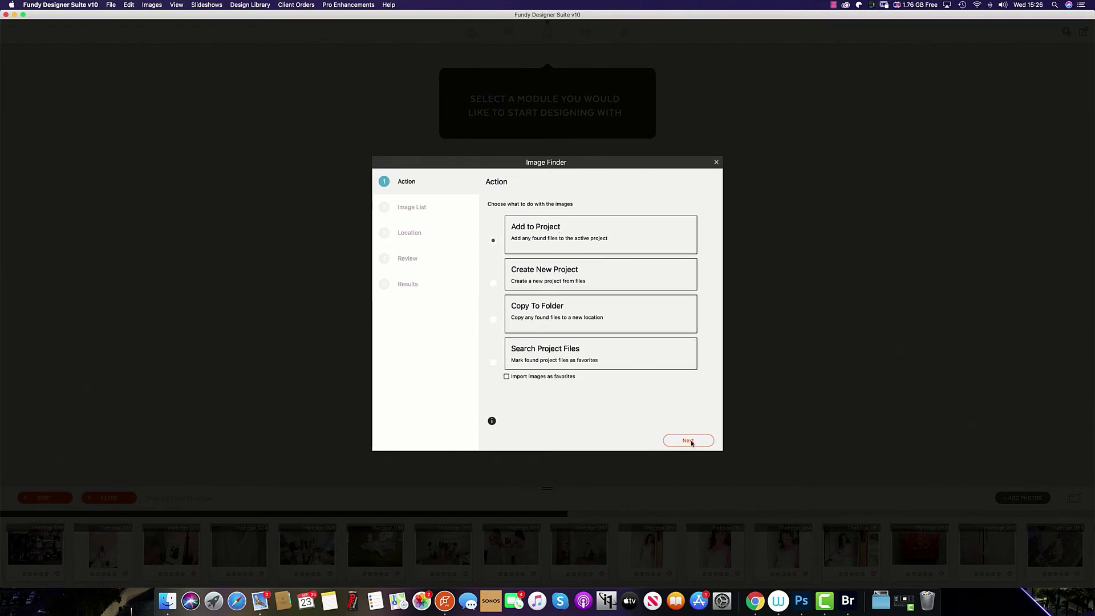
pyautogui.click(689, 440)
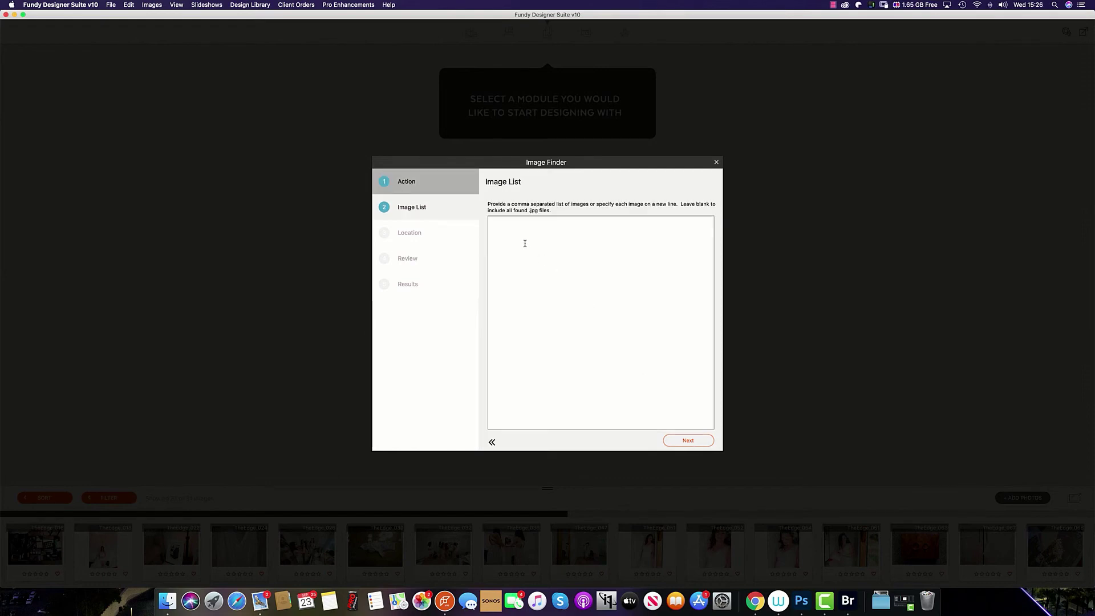
pyautogui.write('TheEdge_001.jpg TheEdge_002.jpg TheEdge_003.jpg TheEdge_004.jpg')
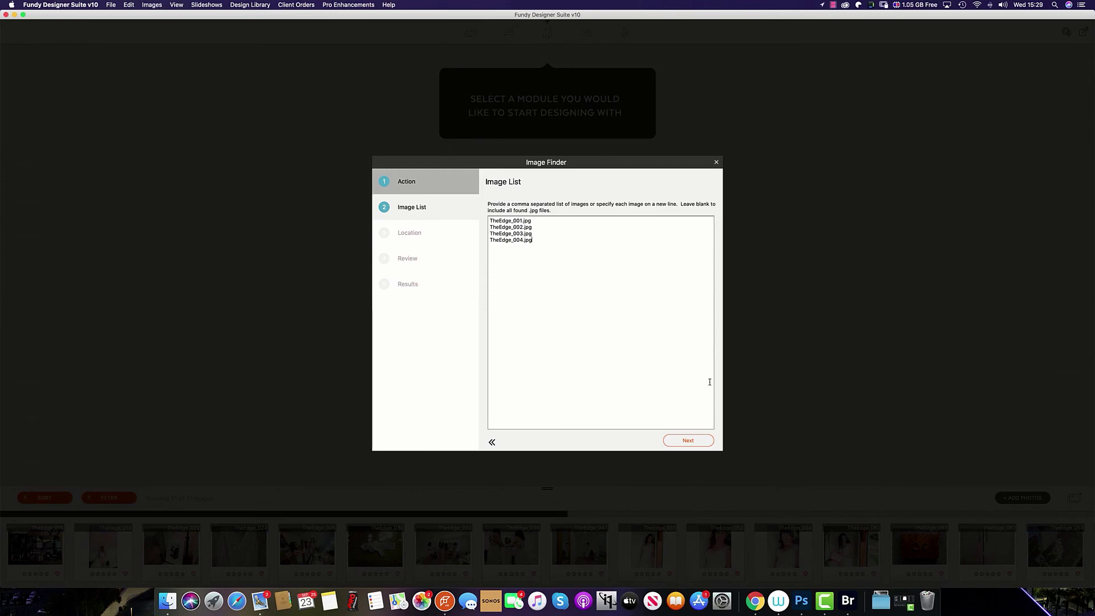
pyautogui.click(690, 441)
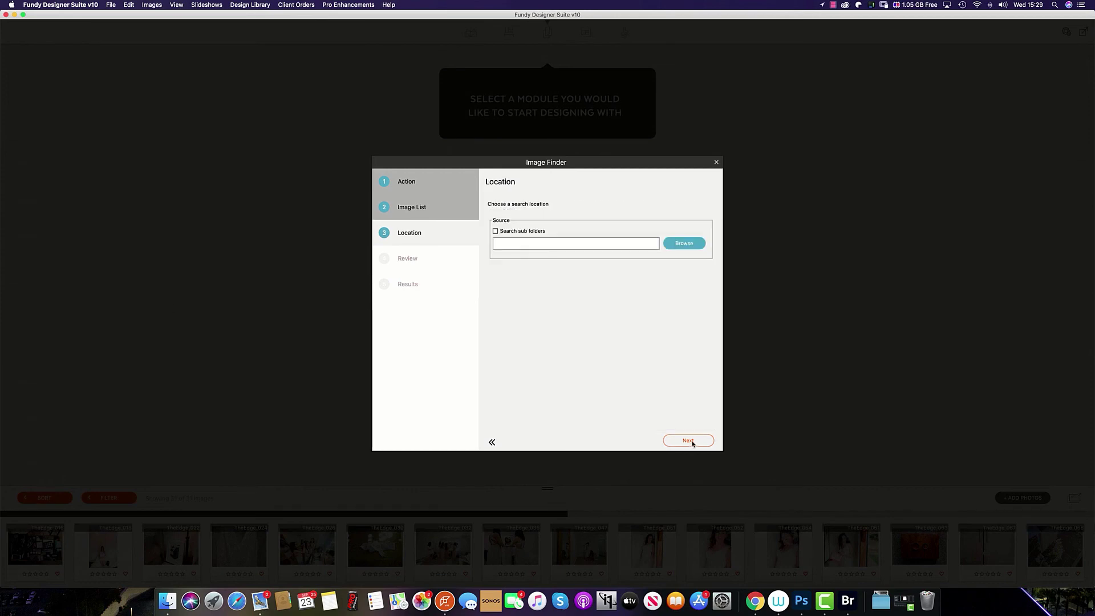
# Step: Search the edited folder, accept the four found files and confirm despite duplicate names
pyautogui.click(692, 246)
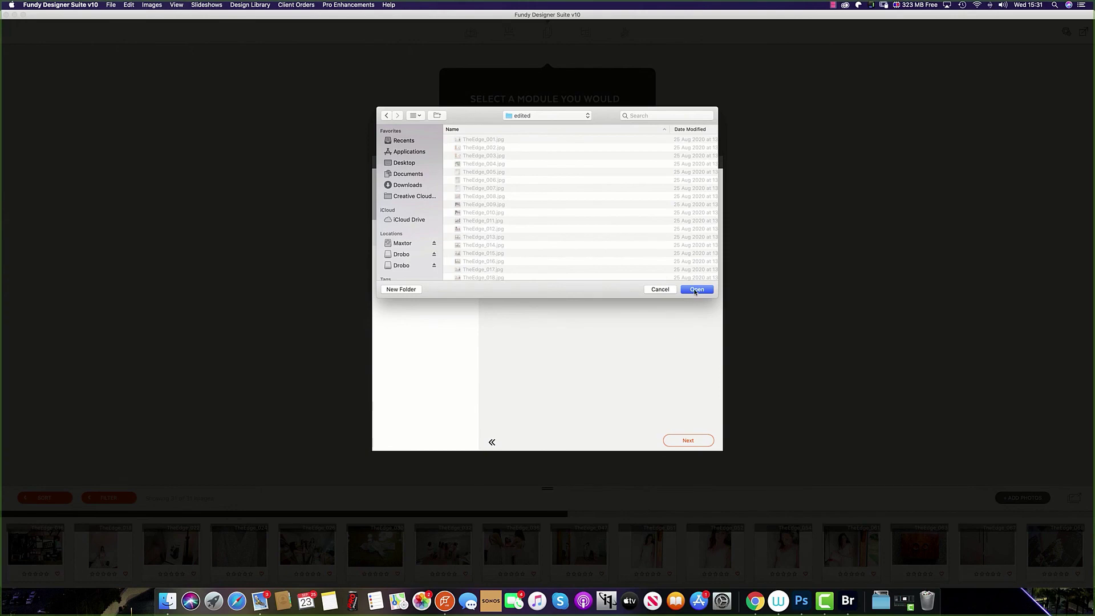
pyautogui.click(696, 289)
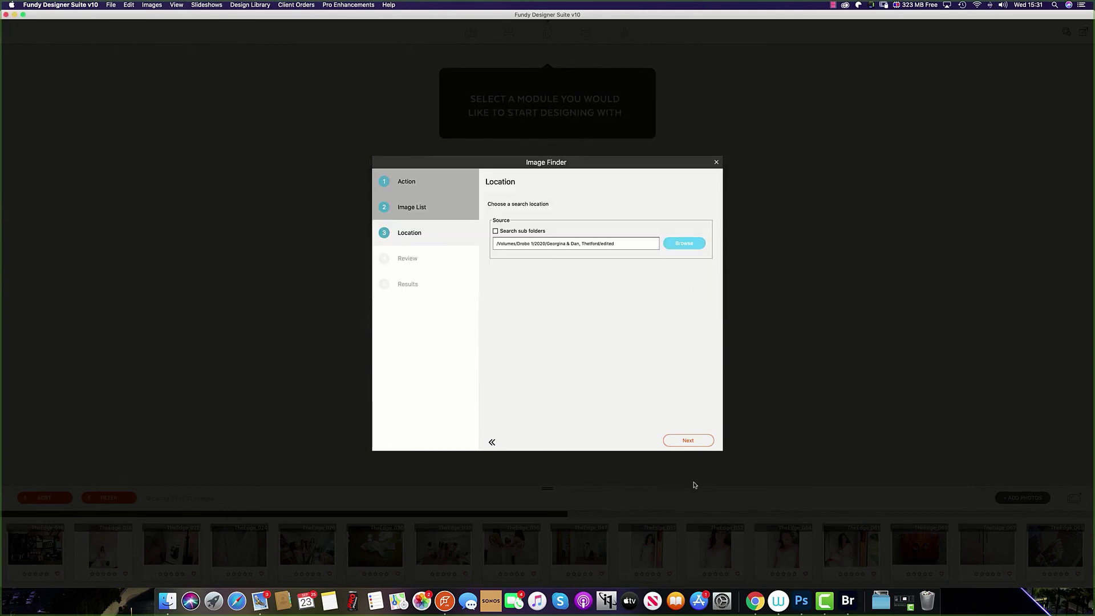
pyautogui.click(690, 443)
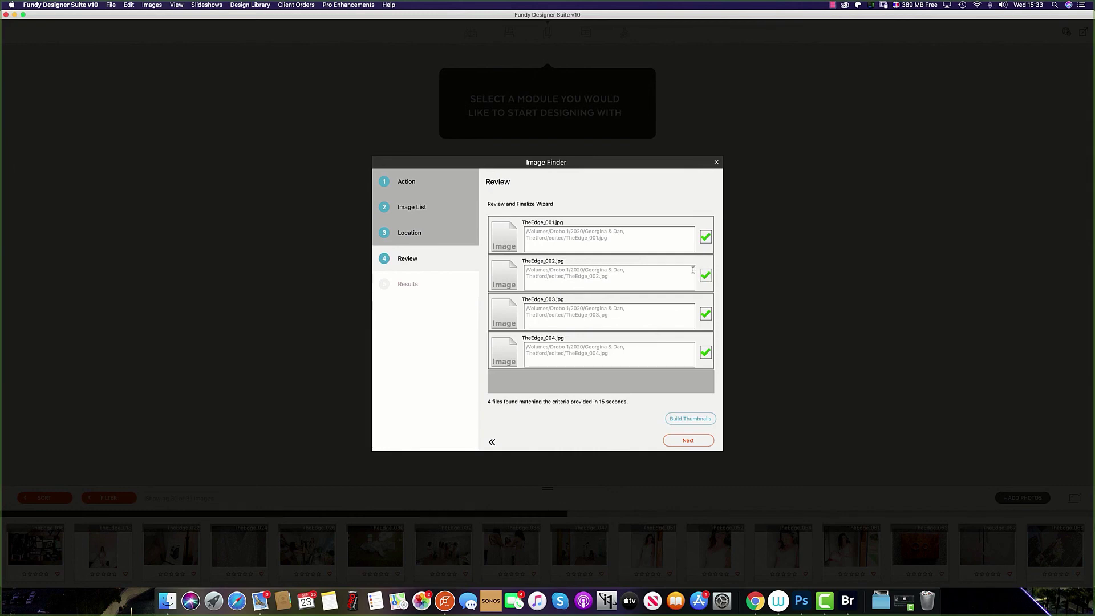
pyautogui.click(693, 443)
pyautogui.click(613, 193)
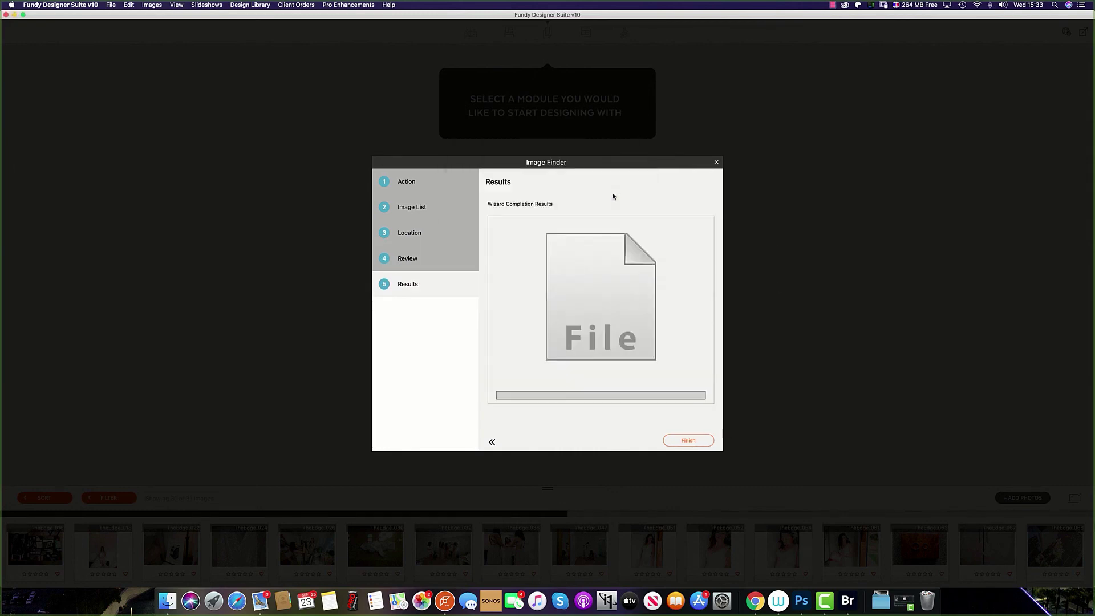